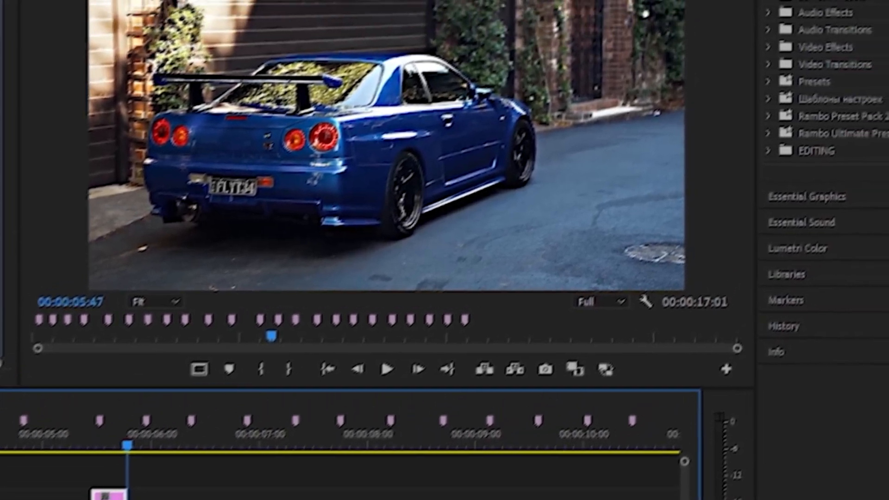
Search the effects for "blur" and apply Gaussian Blur to the topmost adjustment layer.
{"action": "left_click", "coordinate": [689, 62]}
{"action": "type", "text": "blur"}
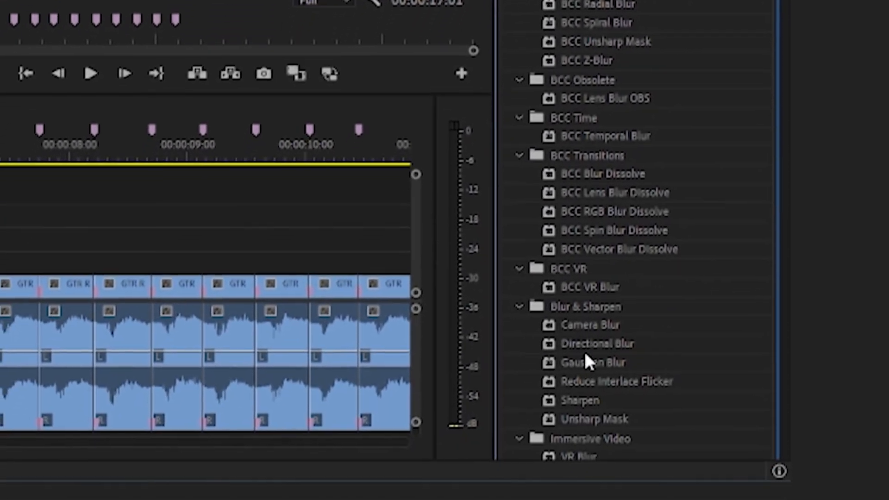
{"action": "left_click", "coordinate": [589, 361]}
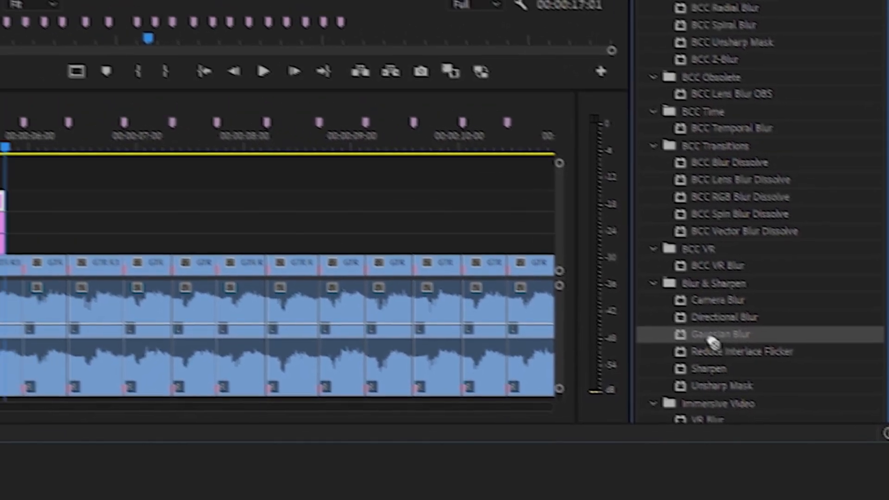
{"action": "left_click_drag", "start_coordinate": [607, 330], "coordinate": [348, 353]}
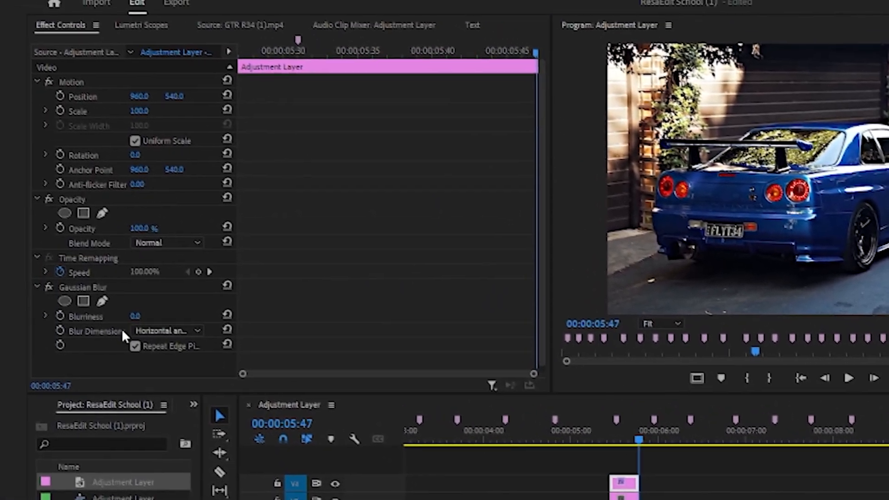
Keyframe the Gaussian Blur's Blurriness from 200 at the adjustment layer's start to 0 at its end.
{"action": "left_click", "coordinate": [9, 278]}
{"action": "key", "text": "Up"}
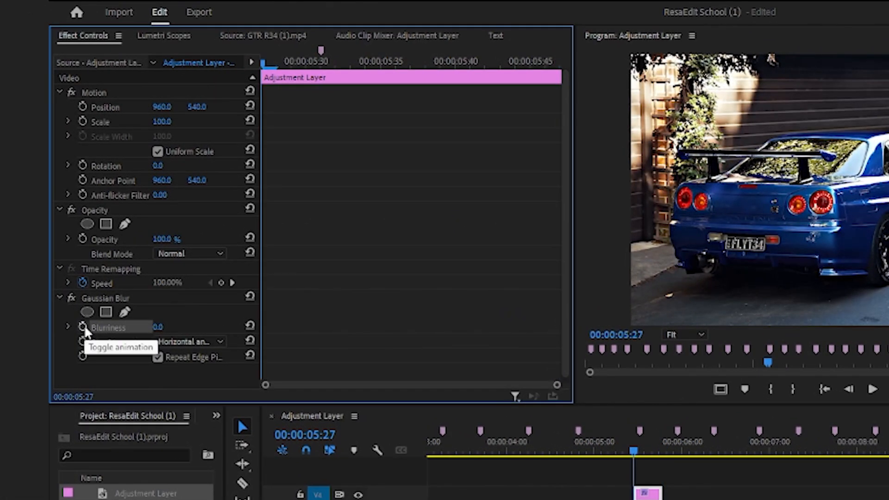
{"action": "left_click", "coordinate": [83, 327]}
{"action": "left_click_drag", "start_coordinate": [262, 328], "coordinate": [559, 328]}
{"action": "left_click", "coordinate": [159, 327]}
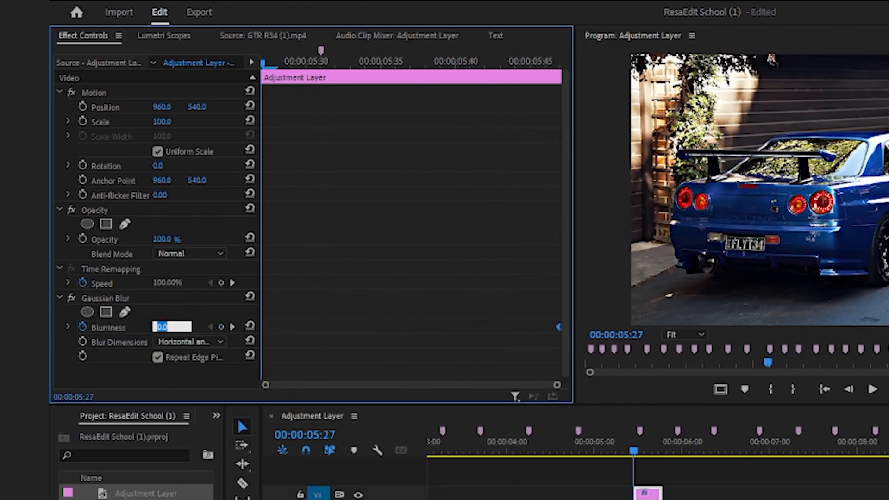
{"action": "type", "text": "200"}
{"action": "key", "text": "Return"}
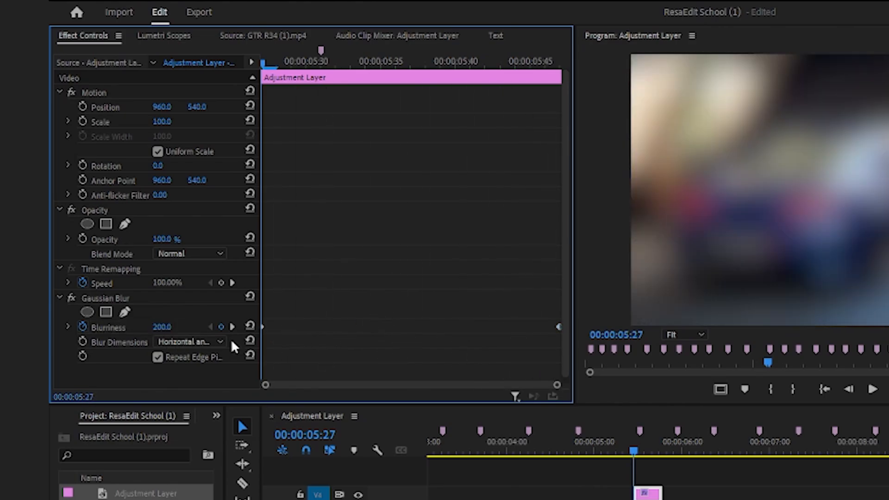
Try the Vertical blur dimension, and set the Gaussian Blur's Blur Dimensions to Horizontal.
{"action": "left_click", "coordinate": [217, 341]}
{"action": "left_click", "coordinate": [206, 382]}
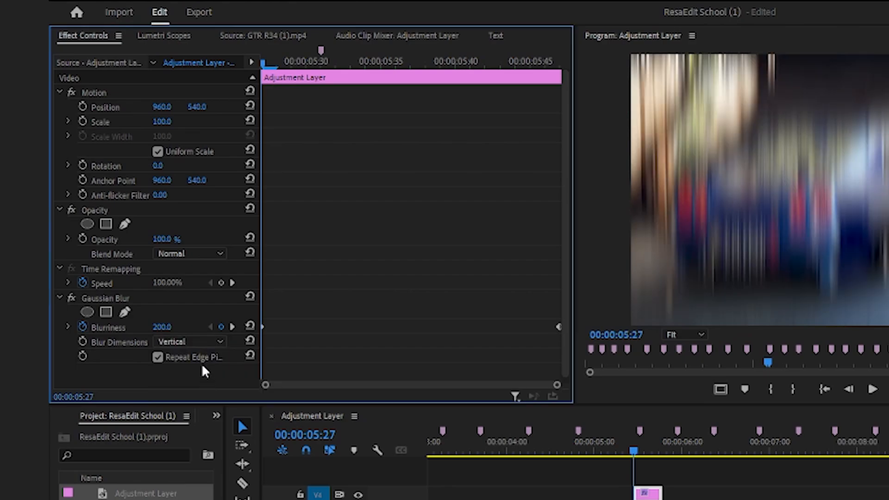
{"action": "left_click", "coordinate": [194, 342]}
{"action": "left_click", "coordinate": [194, 370]}
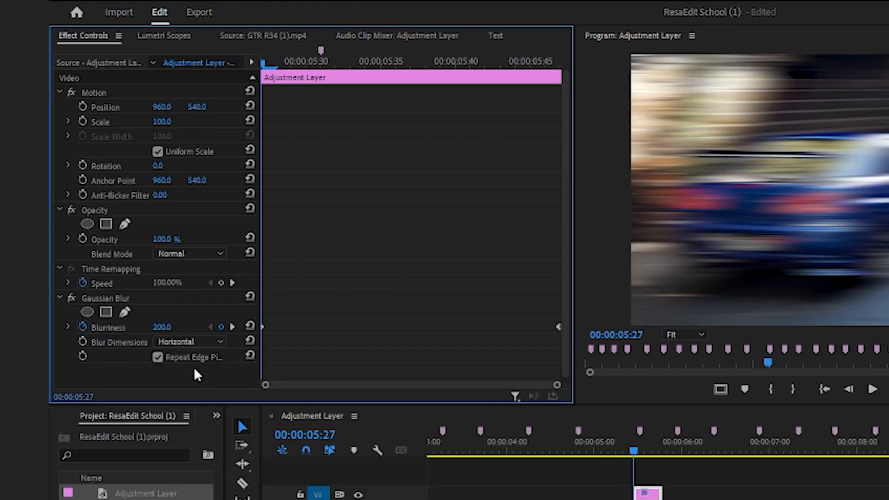
{"action": "left_click", "coordinate": [193, 341]}
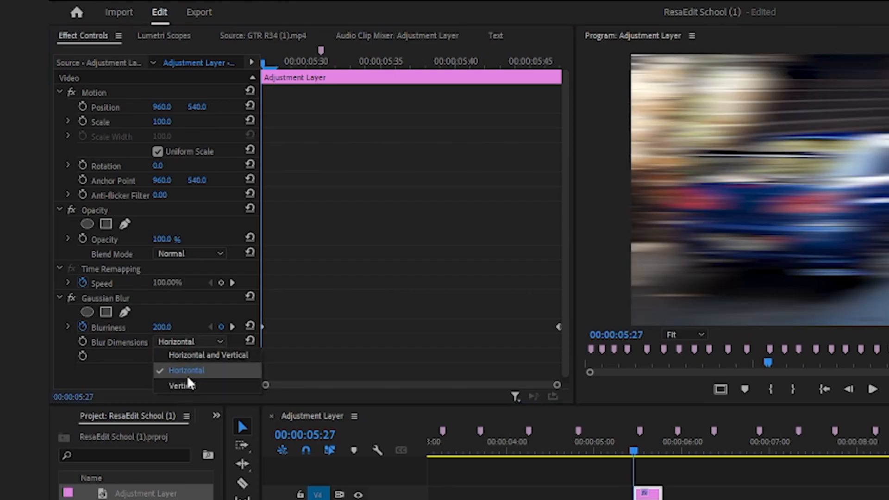
{"action": "left_click", "coordinate": [188, 371]}
Shape the Blurriness velocity curve to drop sharply at the start and ease out slowly, with its keyframes at the layer's ends.
{"action": "left_click", "coordinate": [68, 327]}
{"action": "scroll", "coordinate": [389, 294], "scroll_direction": "down", "scroll_amount": 3}
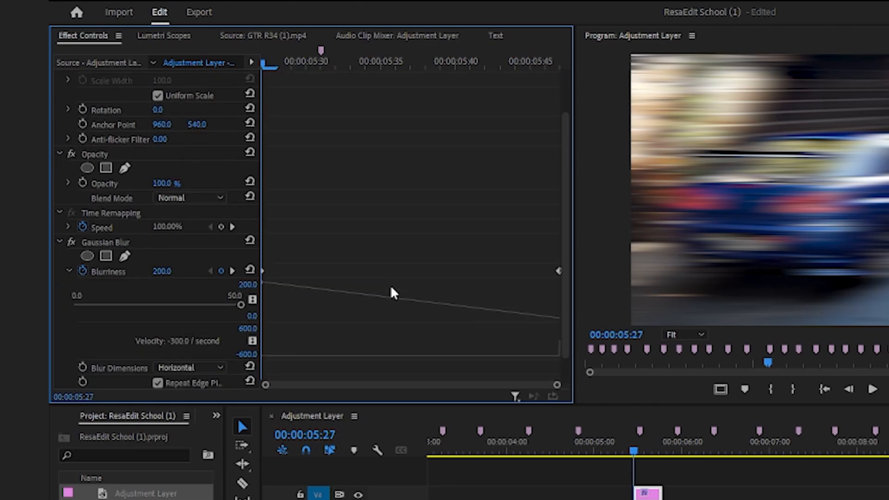
{"action": "left_click_drag", "start_coordinate": [558, 239], "coordinate": [545, 240]}
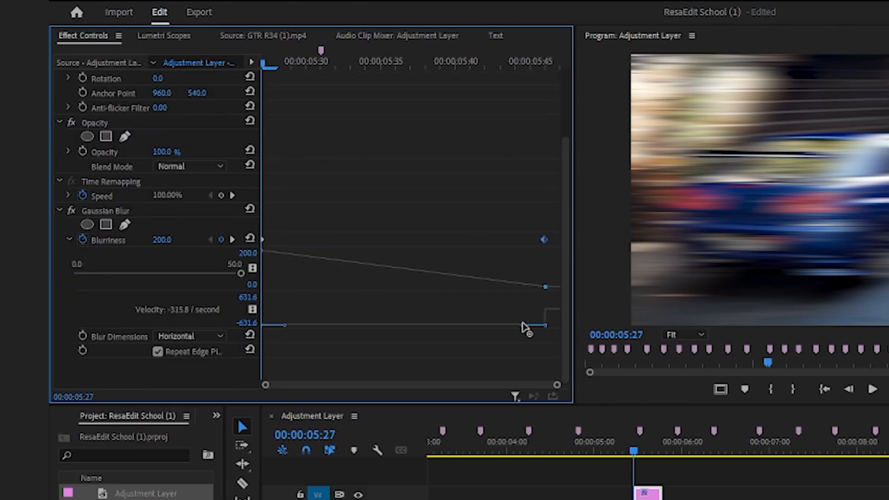
{"action": "left_click_drag", "start_coordinate": [523, 327], "coordinate": [355, 313]}
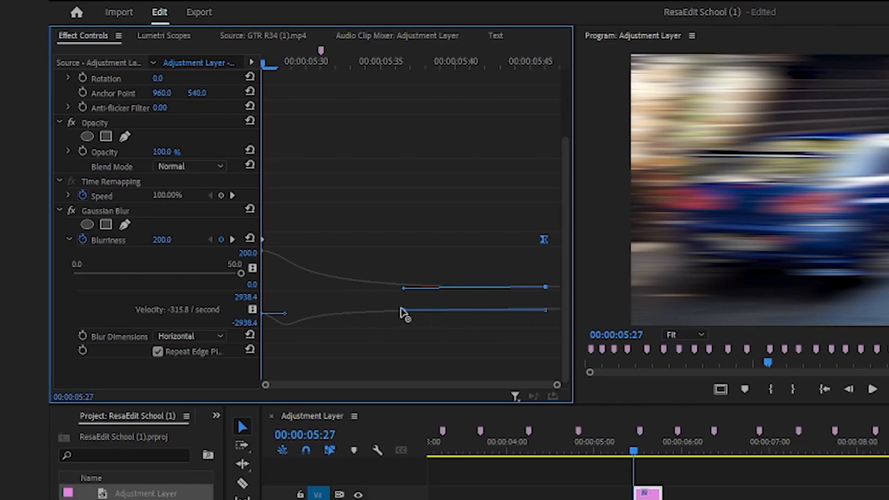
{"action": "left_click_drag", "start_coordinate": [395, 308], "coordinate": [396, 306]}
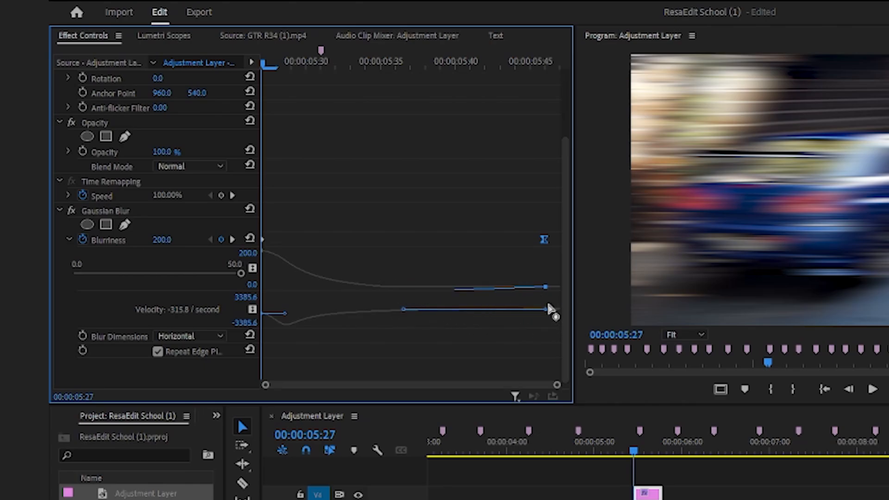
{"action": "left_click_drag", "start_coordinate": [263, 240], "coordinate": [276, 242]}
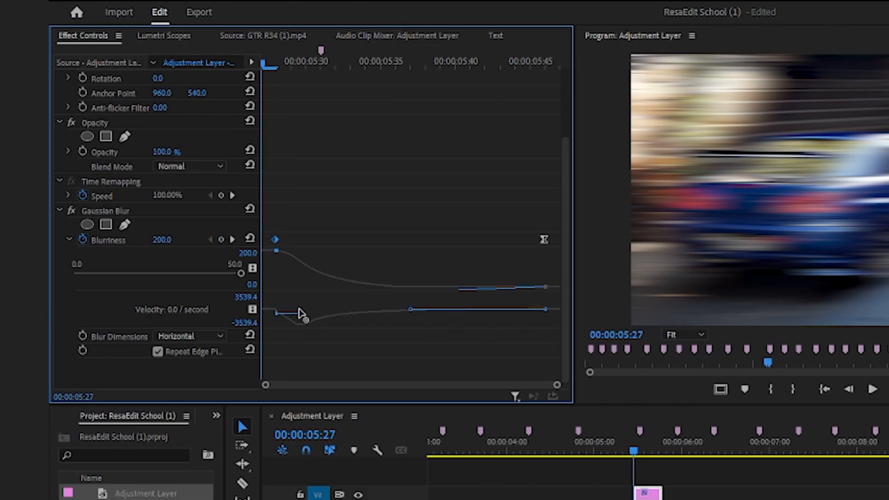
{"action": "left_click_drag", "start_coordinate": [300, 315], "coordinate": [283, 310]}
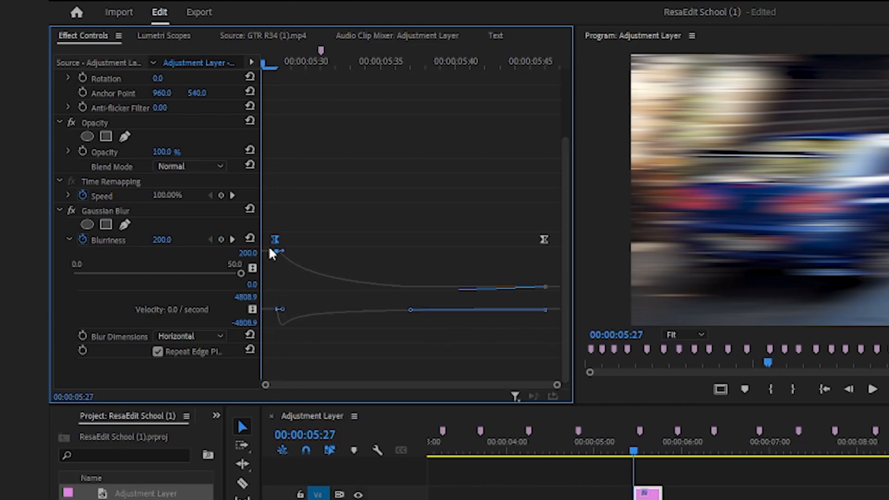
{"action": "left_click_drag", "start_coordinate": [275, 239], "coordinate": [262, 240]}
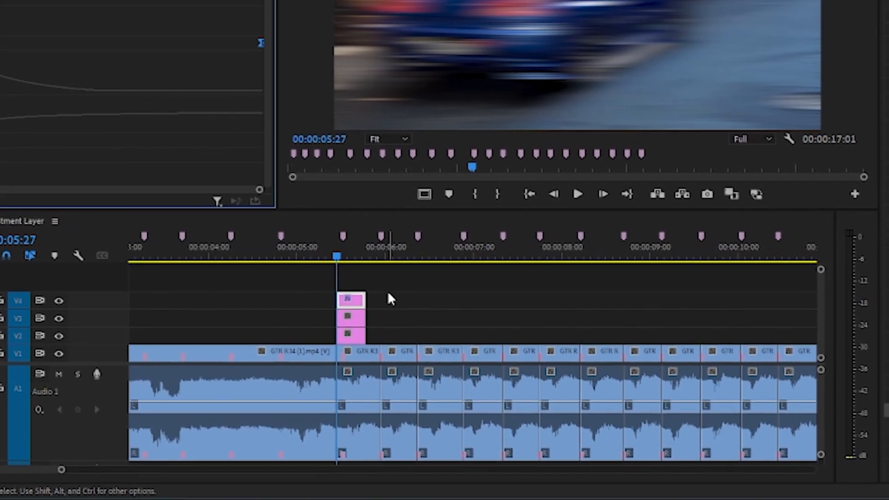
Search the effects for "transform" and apply the Distort Transform effect to the middle adjustment layer.
{"action": "left_click", "coordinate": [358, 320]}
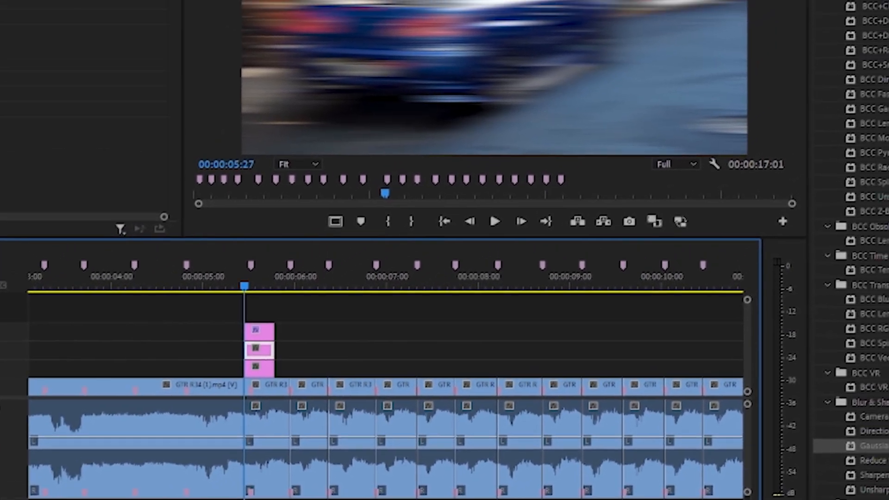
{"action": "left_click", "coordinate": [810, 65]}
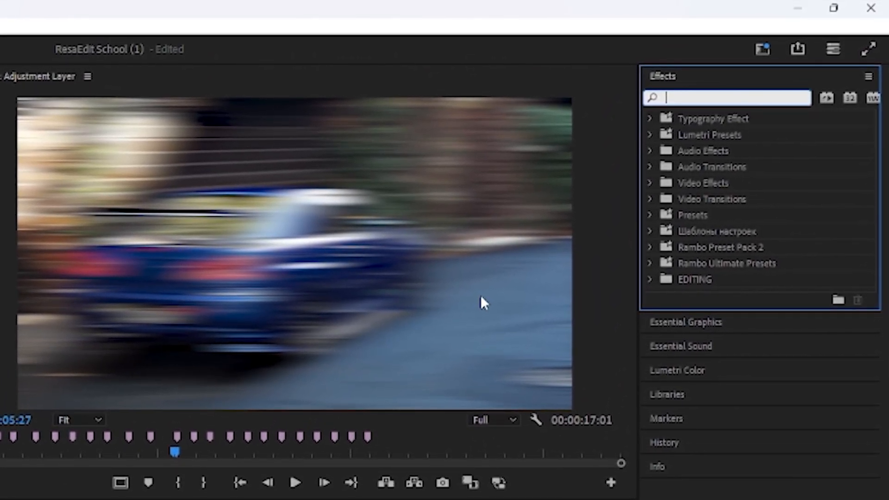
{"action": "type", "text": "t"}
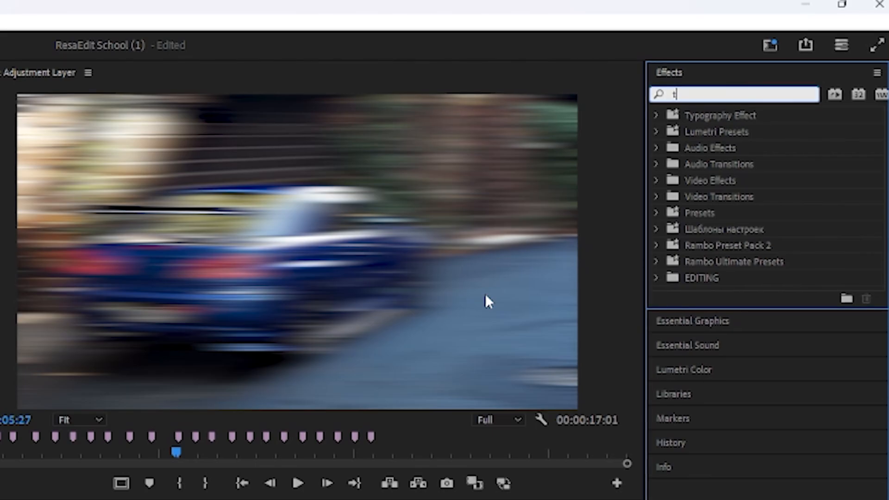
{"action": "type", "text": "ransfor"}
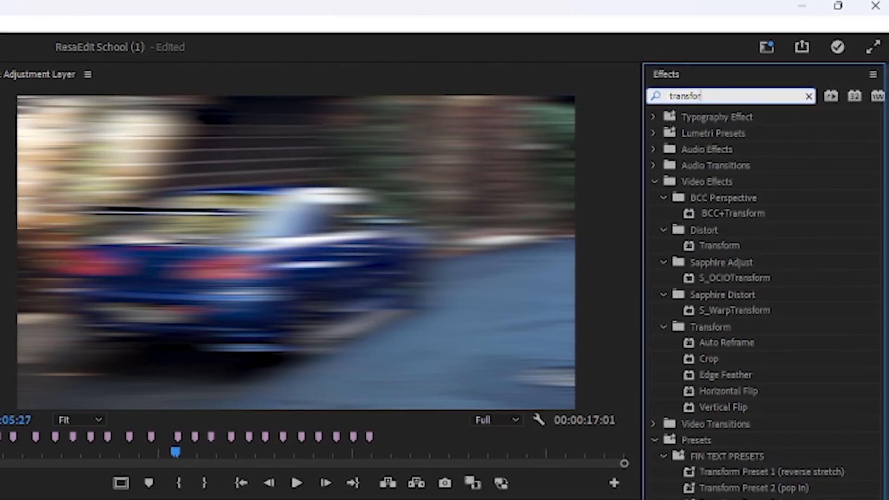
{"action": "type", "text": "m"}
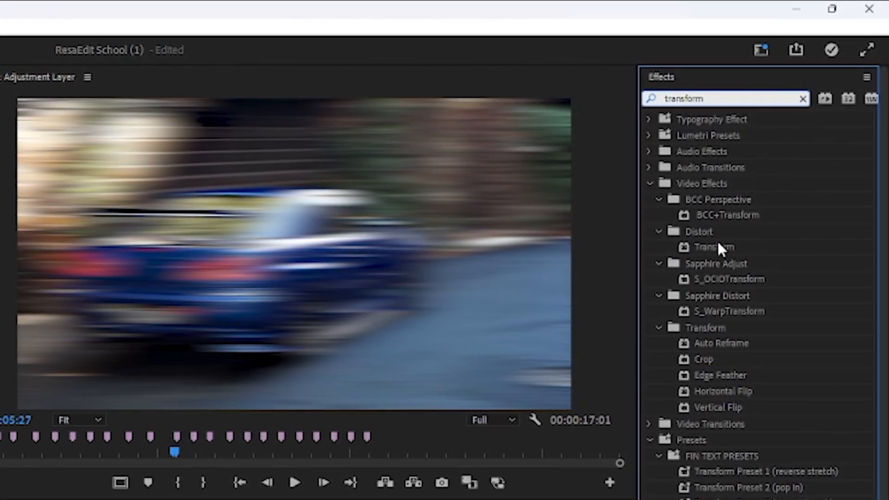
{"action": "left_click_drag", "start_coordinate": [719, 244], "coordinate": [190, 368]}
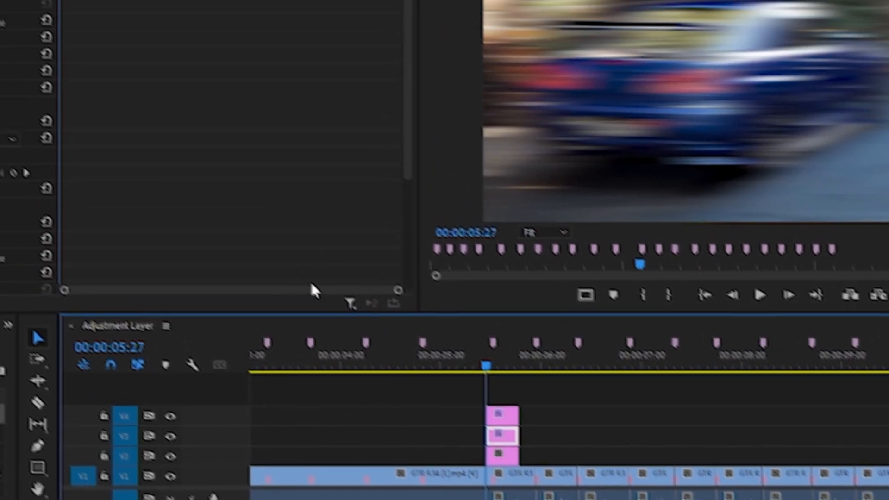
Turn off the Transform effect's use of the composition's shutter angle and set Shutter Angle to 180.
{"action": "scroll", "coordinate": [176, 151], "scroll_direction": "down", "scroll_amount": 5}
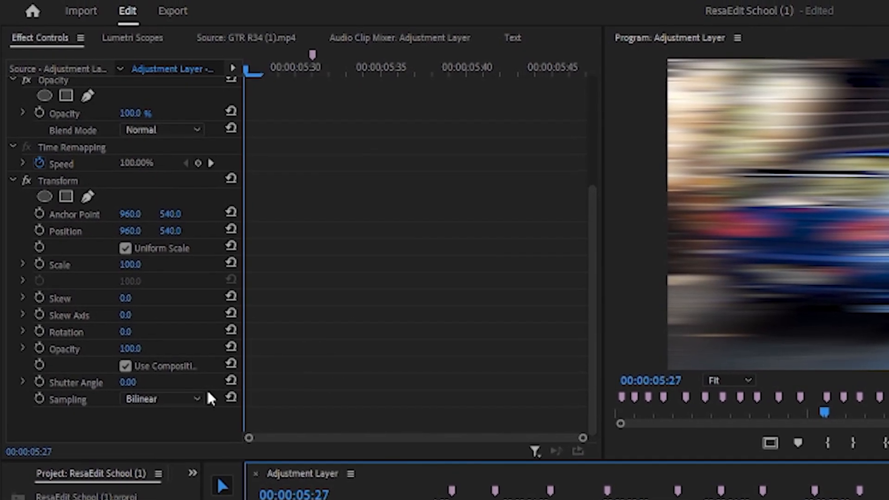
{"action": "left_click", "coordinate": [125, 366]}
{"action": "left_click", "coordinate": [132, 382]}
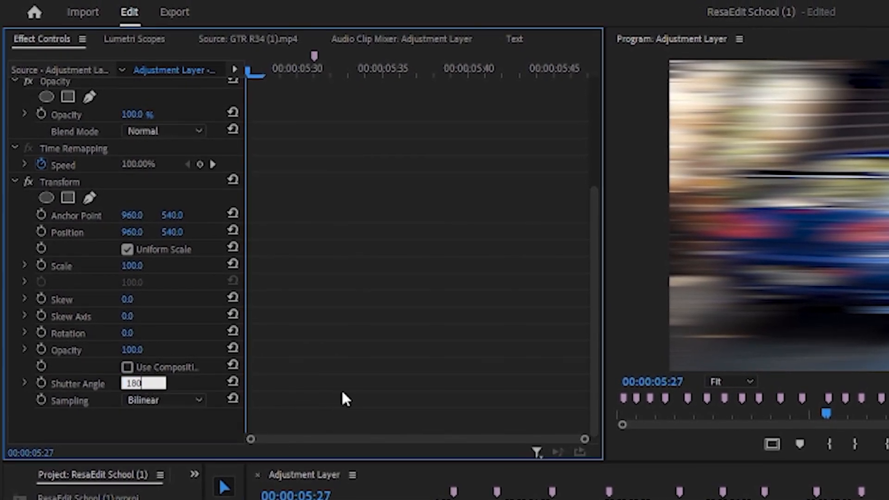
{"action": "type", "text": "180"}
{"action": "key", "text": "Return"}
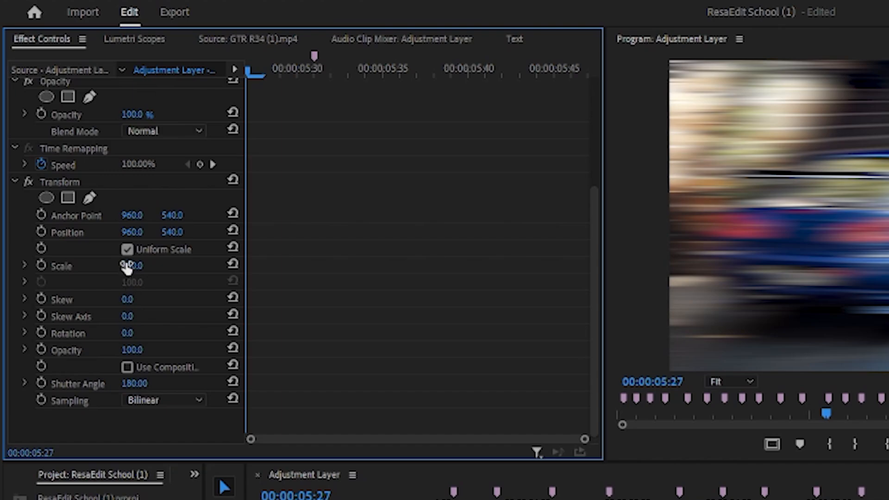
Keyframe the Transform's Position and Scale, place those keyframes at the layer's end, and set Scale to 130 at its start.
{"action": "left_click", "coordinate": [41, 264]}
{"action": "left_click", "coordinate": [41, 231]}
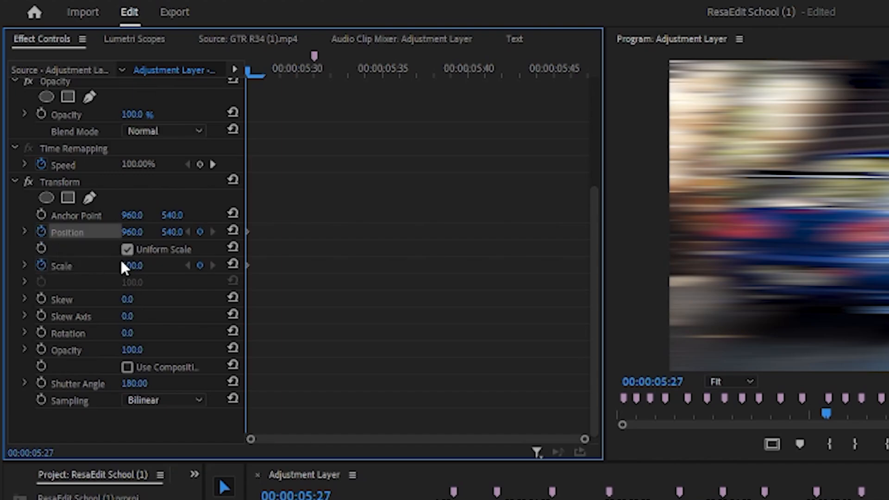
{"action": "left_click", "coordinate": [334, 264]}
{"action": "left_click", "coordinate": [131, 266]}
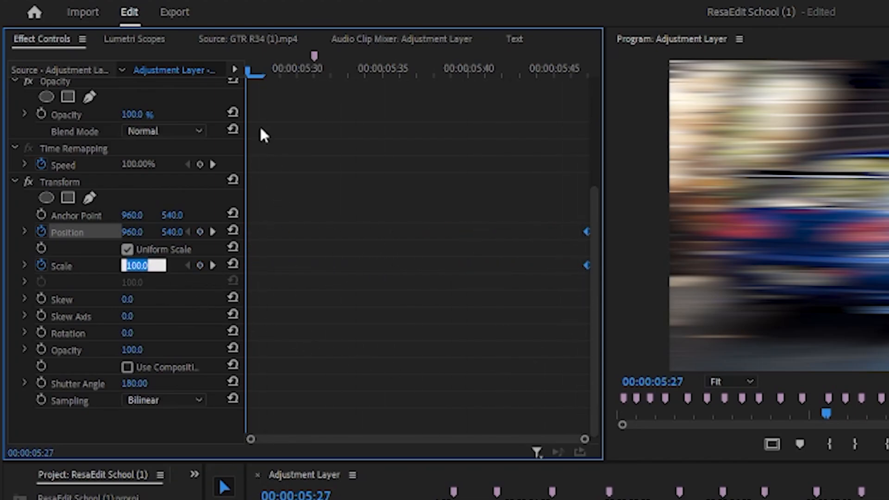
{"action": "type", "text": "130"}
{"action": "left_click", "coordinate": [399, 186]}
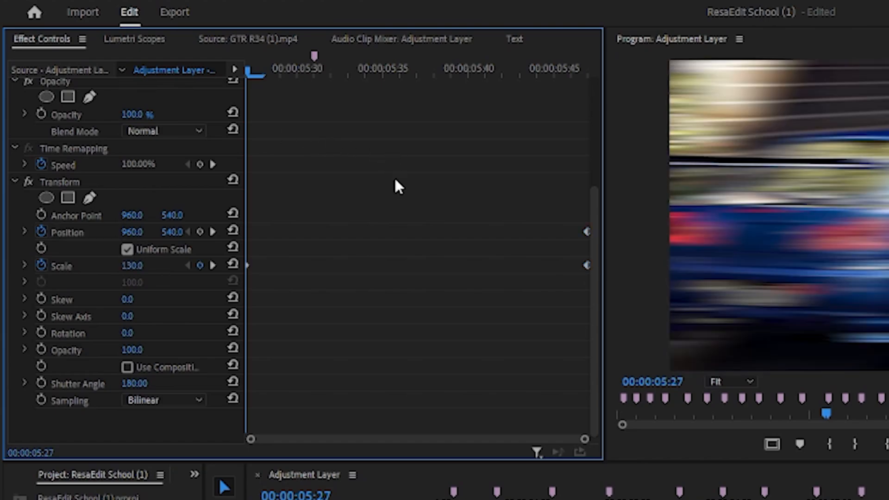
Shape the Transform's Scale velocity curve for a fast start and long ease-out, with its keyframes at the layer's ends.
{"action": "left_click", "coordinate": [25, 265]}
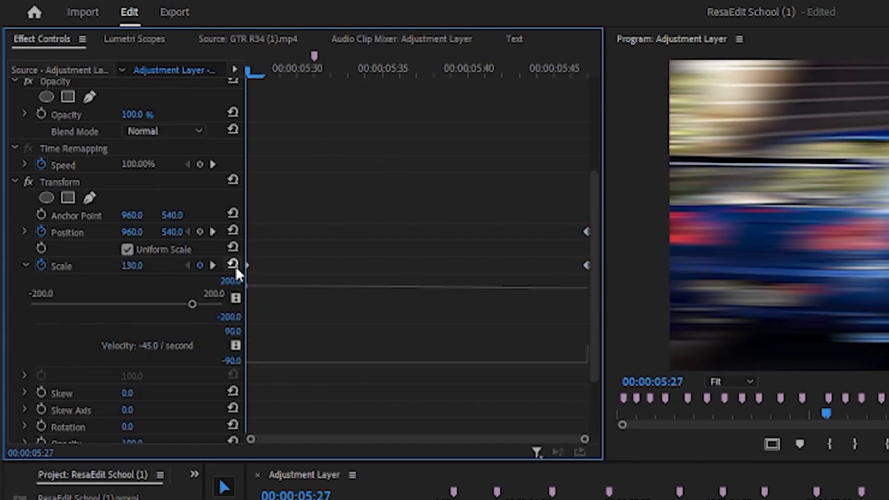
{"action": "left_click_drag", "start_coordinate": [248, 264], "coordinate": [255, 264]}
{"action": "left_click_drag", "start_coordinate": [587, 264], "coordinate": [581, 263]}
{"action": "left_click_drag", "start_coordinate": [546, 364], "coordinate": [330, 345]}
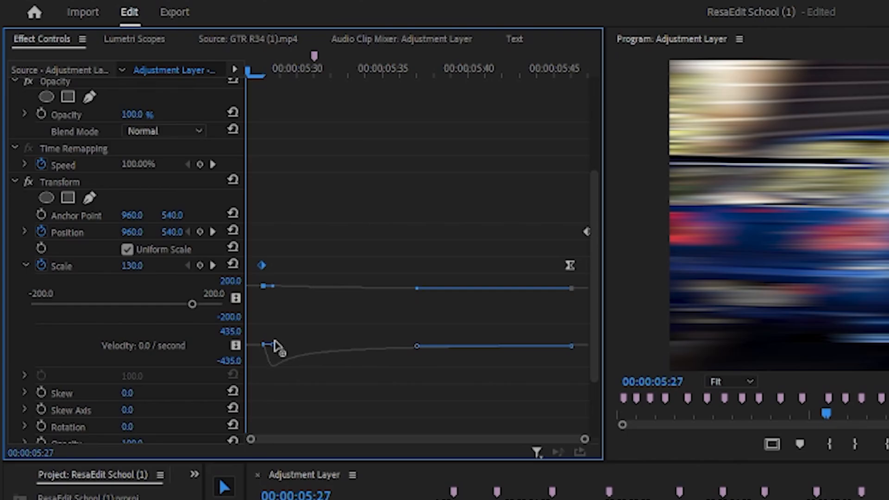
{"action": "left_click_drag", "start_coordinate": [273, 342], "coordinate": [272, 344]}
{"action": "left_click_drag", "start_coordinate": [262, 267], "coordinate": [241, 271]}
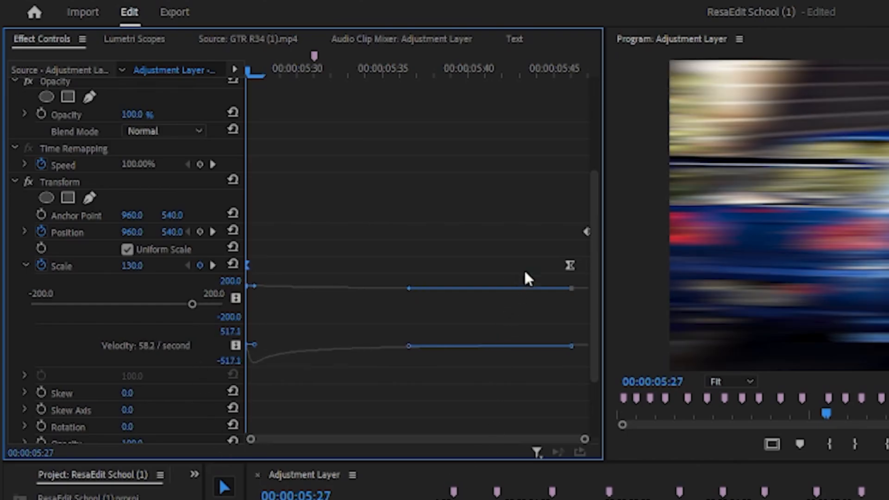
{"action": "left_click_drag", "start_coordinate": [576, 268], "coordinate": [594, 269]}
Search the effects for "lumetr" and apply the Lumetri Color video effect to the lowest adjustment layer.
{"action": "scroll", "coordinate": [267, 359], "scroll_direction": "down", "scroll_amount": 3}
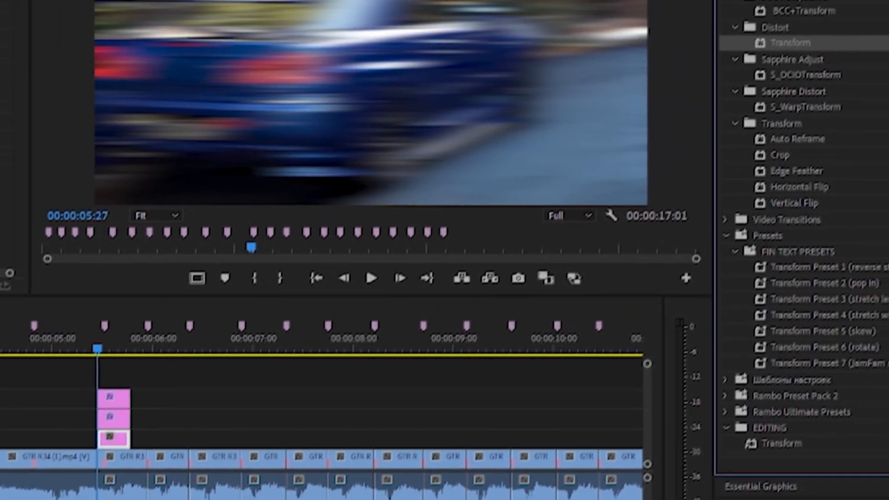
{"action": "key", "text": "BackSpace"}
{"action": "key", "text": "BackSpace"}
{"action": "key", "text": "BackSpace"}
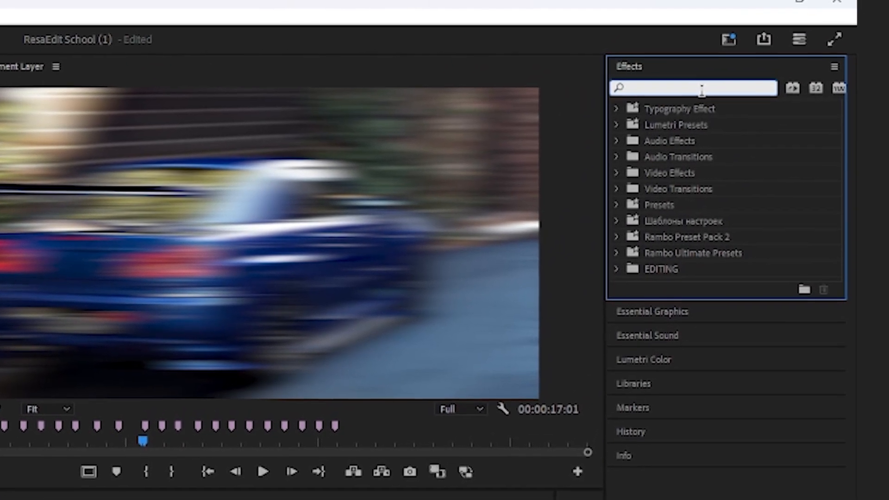
{"action": "type", "text": "t"}
{"action": "type", "text": "umetr"}
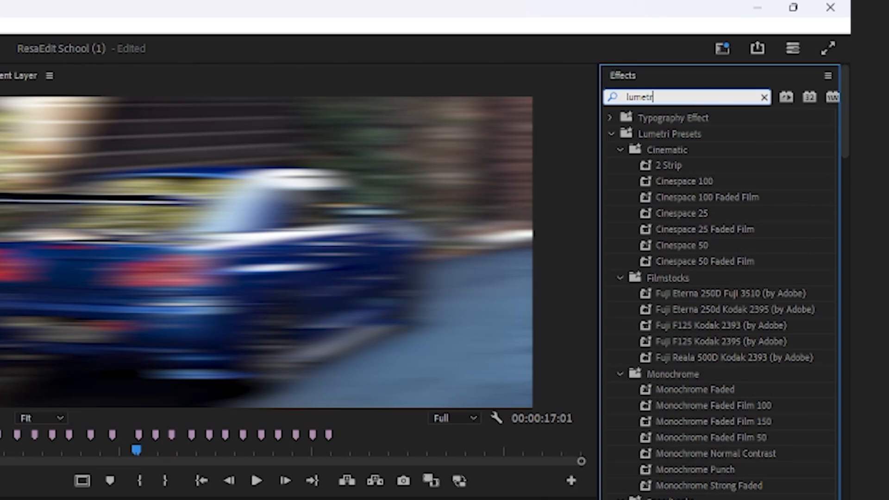
{"action": "type", "text": "i"}
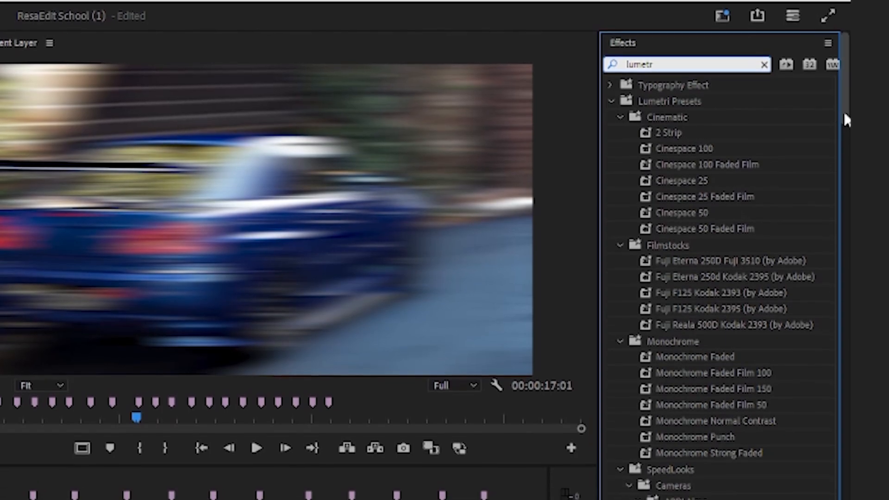
{"action": "left_click_drag", "start_coordinate": [845, 144], "coordinate": [845, 241]}
{"action": "left_click_drag", "start_coordinate": [845, 166], "coordinate": [835, 399]}
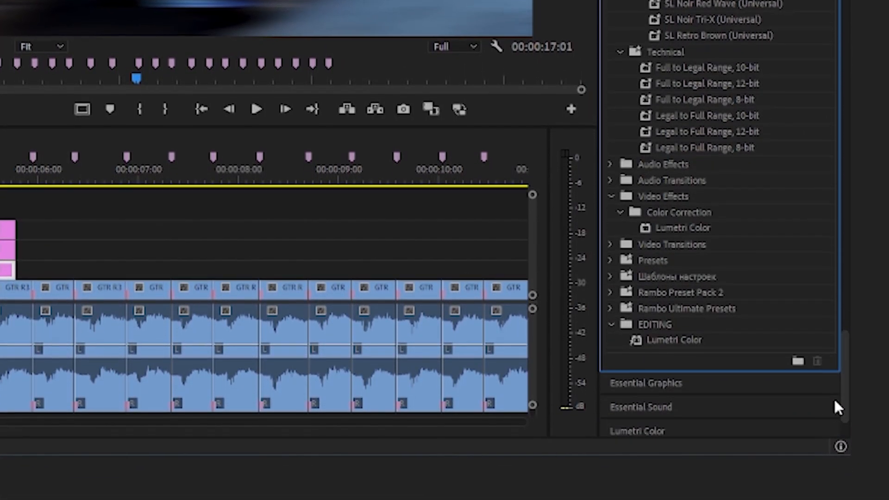
{"action": "left_click", "coordinate": [676, 227]}
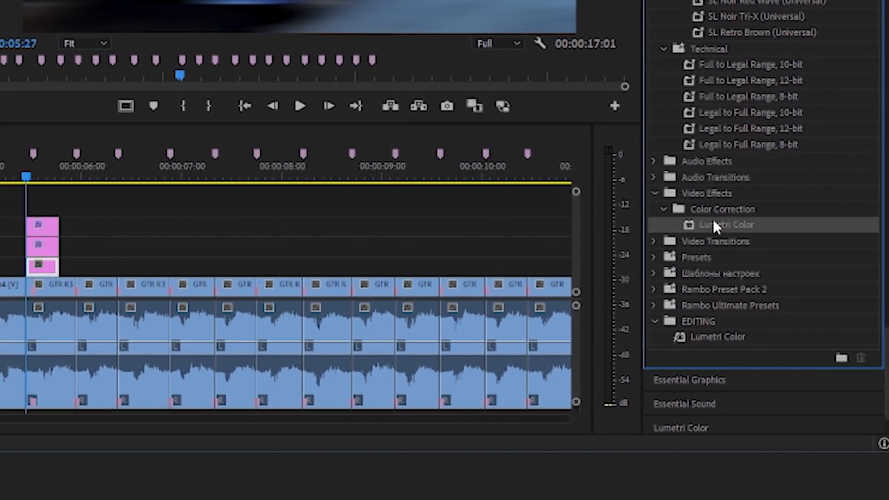
{"action": "left_click_drag", "start_coordinate": [713, 223], "coordinate": [47, 268]}
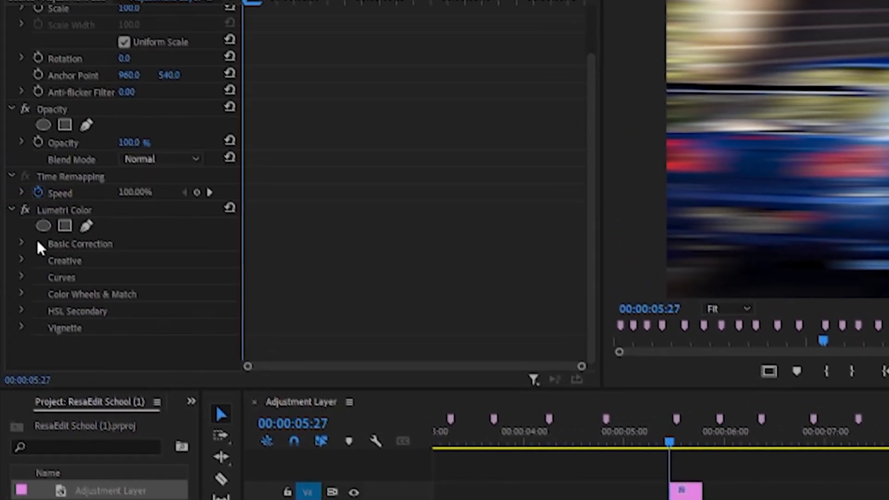
Keyframe Lumetri's Basic Correction Exposure, move that keyframe to the layer's end, and set Exposure to 3 at its start.
{"action": "left_click", "coordinate": [37, 244]}
{"action": "scroll", "coordinate": [296, 371], "scroll_direction": "down", "scroll_amount": 3}
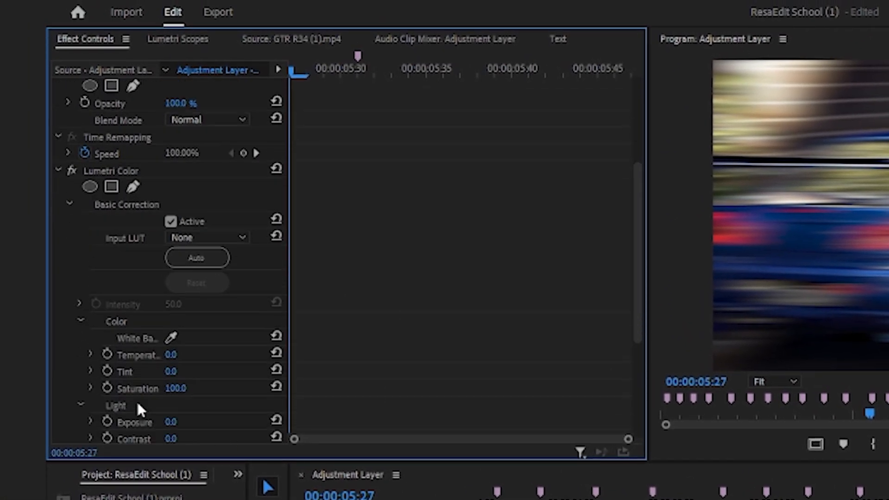
{"action": "left_click", "coordinate": [165, 421]}
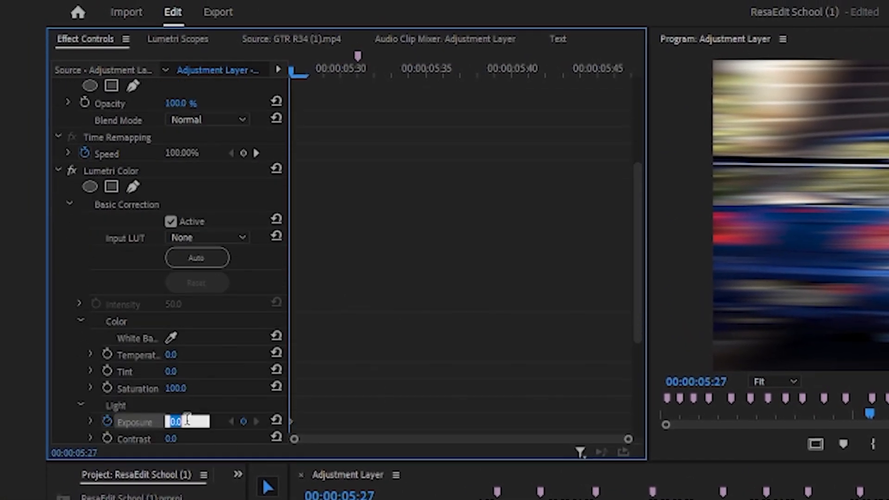
{"action": "scroll", "coordinate": [278, 397], "scroll_direction": "down", "scroll_amount": 2}
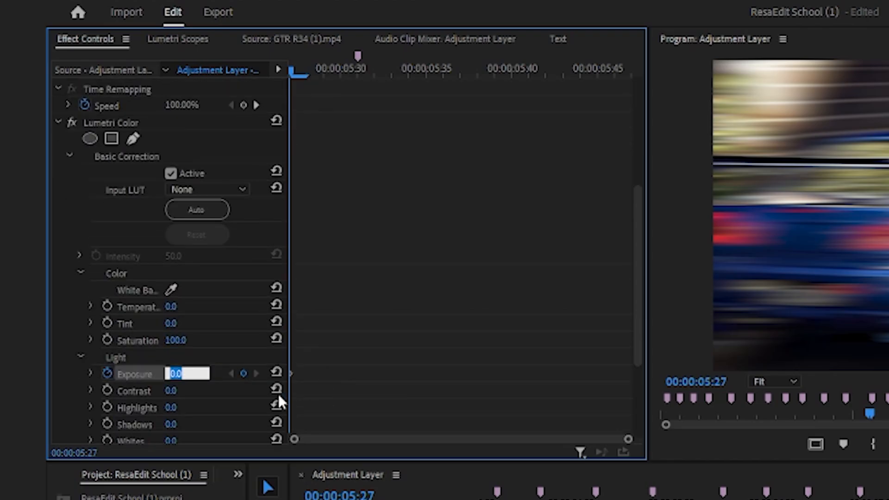
{"action": "left_click", "coordinate": [294, 373]}
{"action": "left_click_drag", "start_coordinate": [619, 383], "coordinate": [619, 383]}
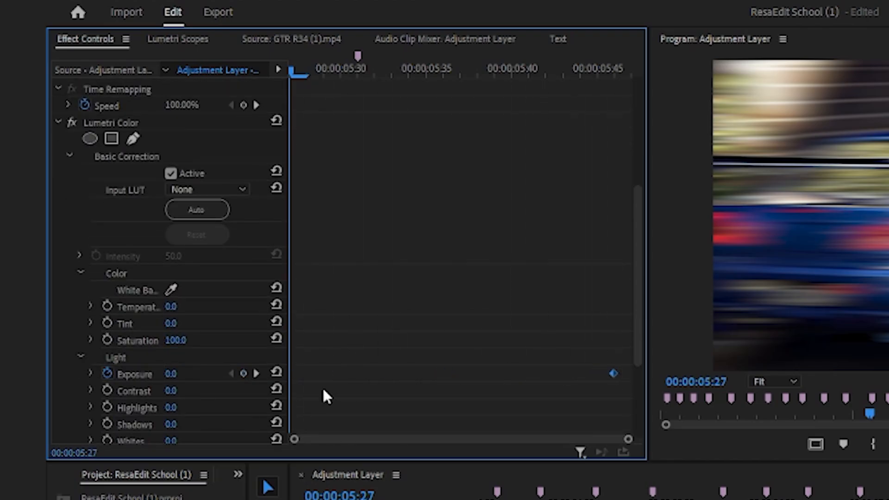
{"action": "left_click", "coordinate": [170, 374]}
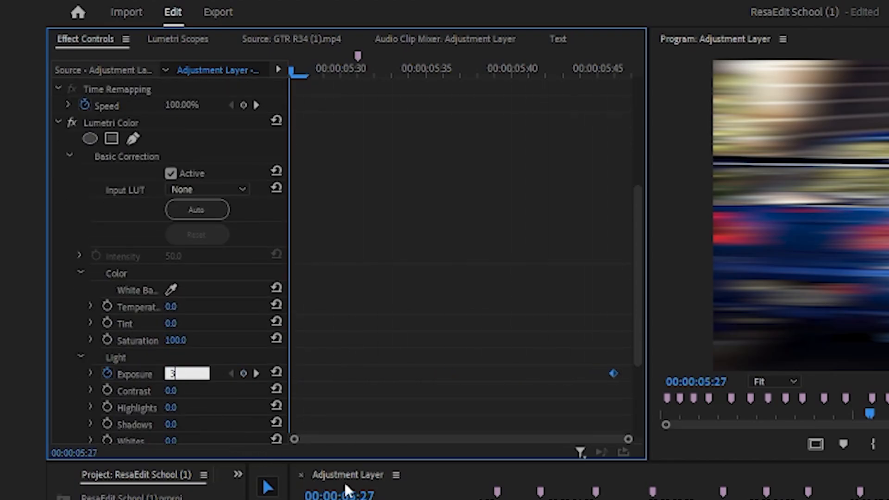
{"action": "key", "text": "Return"}
{"action": "scroll", "coordinate": [431, 393], "scroll_direction": "down", "scroll_amount": 2}
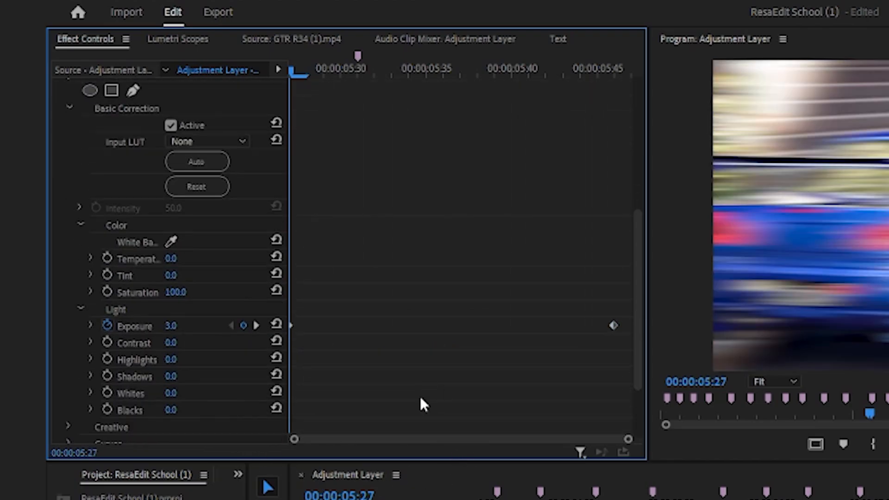
Shape the Exposure velocity curve for a fast start and long ease-out between the layer's ends, and play back the effect.
{"action": "left_click", "coordinate": [91, 326]}
{"action": "scroll", "coordinate": [413, 328], "scroll_direction": "down", "scroll_amount": 2}
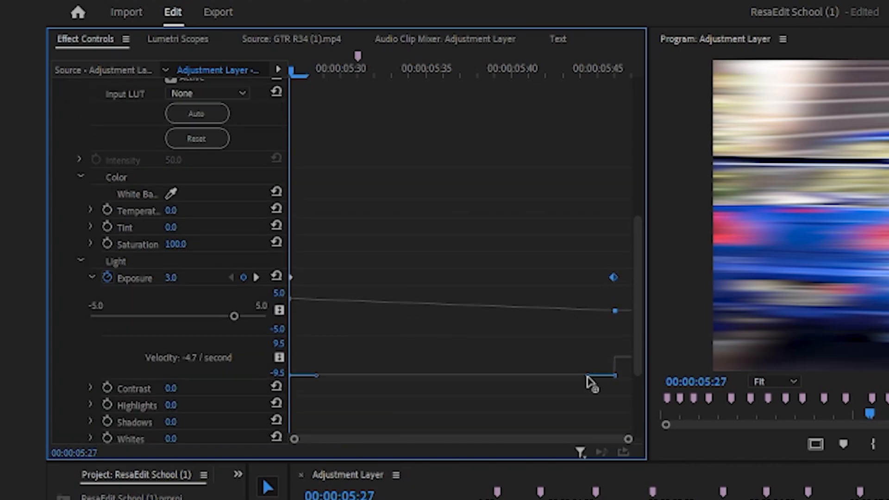
{"action": "left_click_drag", "start_coordinate": [586, 377], "coordinate": [380, 366]}
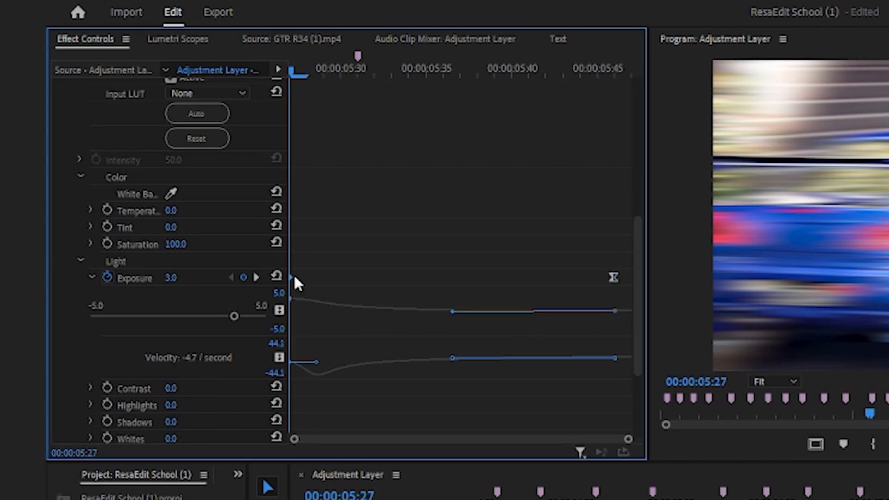
{"action": "left_click_drag", "start_coordinate": [293, 277], "coordinate": [322, 277]}
{"action": "left_click_drag", "start_coordinate": [346, 358], "coordinate": [346, 359]}
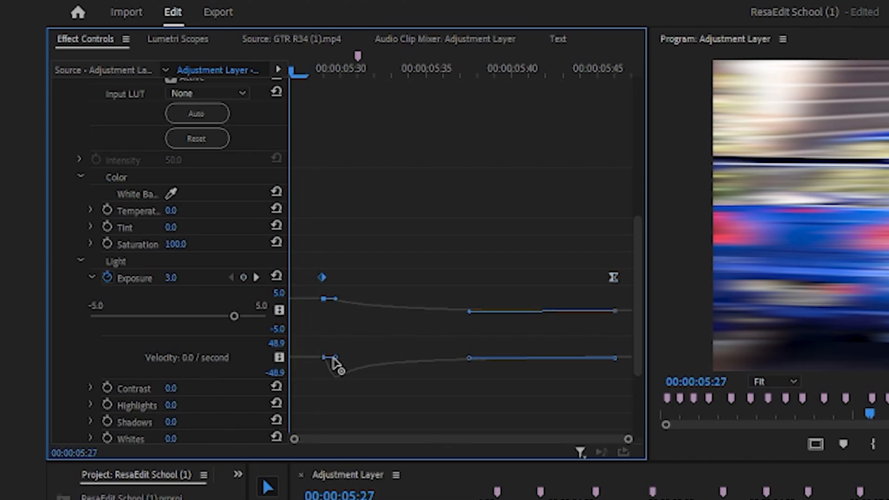
{"action": "left_click_drag", "start_coordinate": [319, 283], "coordinate": [290, 281]}
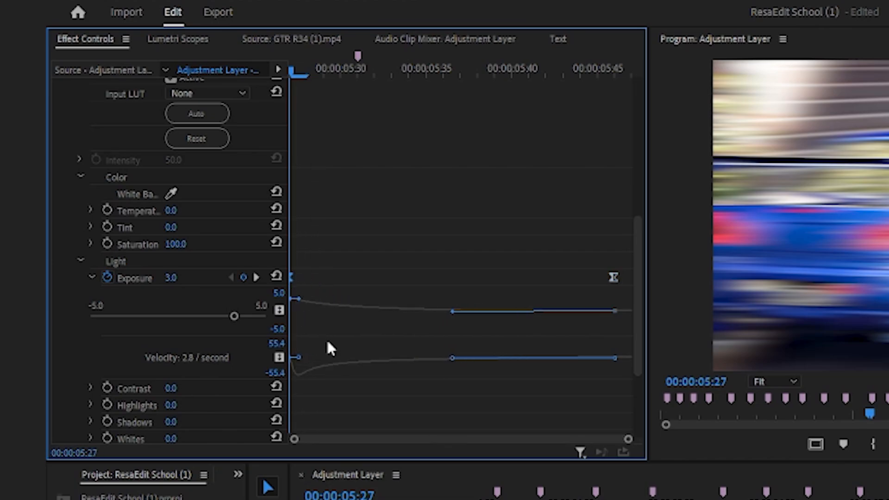
{"action": "left_click_drag", "start_coordinate": [612, 280], "coordinate": [626, 280]}
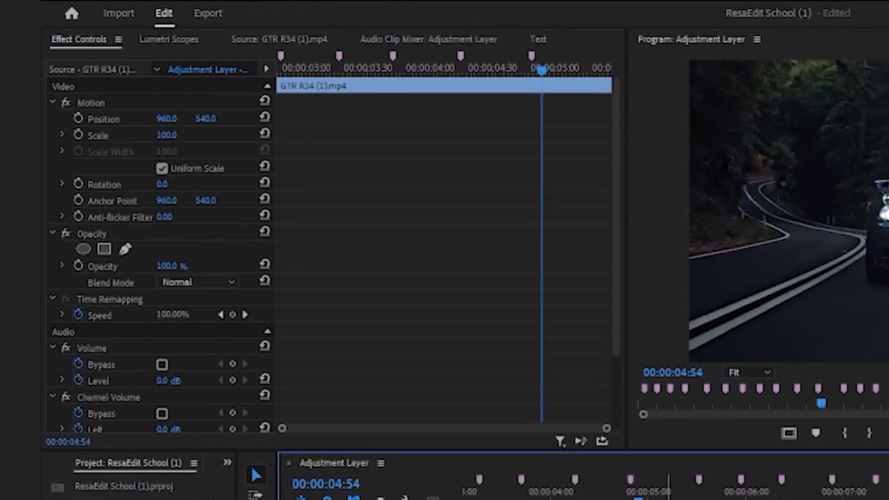
{"action": "key", "text": "space"}
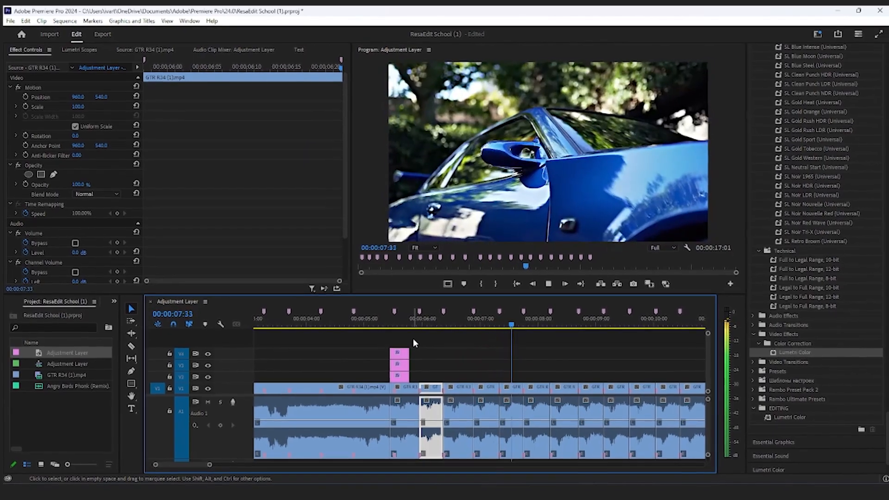
Duplicate the stack of three adjustment layers onto the start of each of the next several clips.
{"action": "left_click_drag", "start_coordinate": [421, 345], "coordinate": [422, 376]}
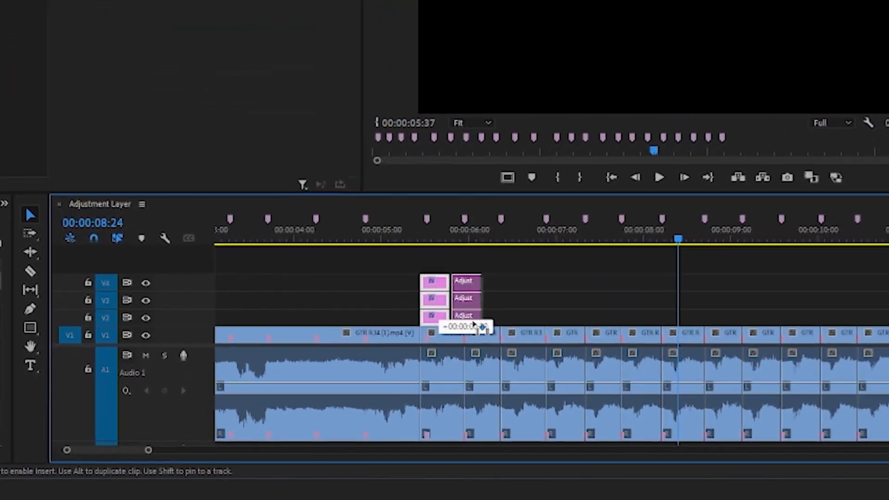
{"action": "left_click_drag", "start_coordinate": [473, 324], "coordinate": [537, 298]}
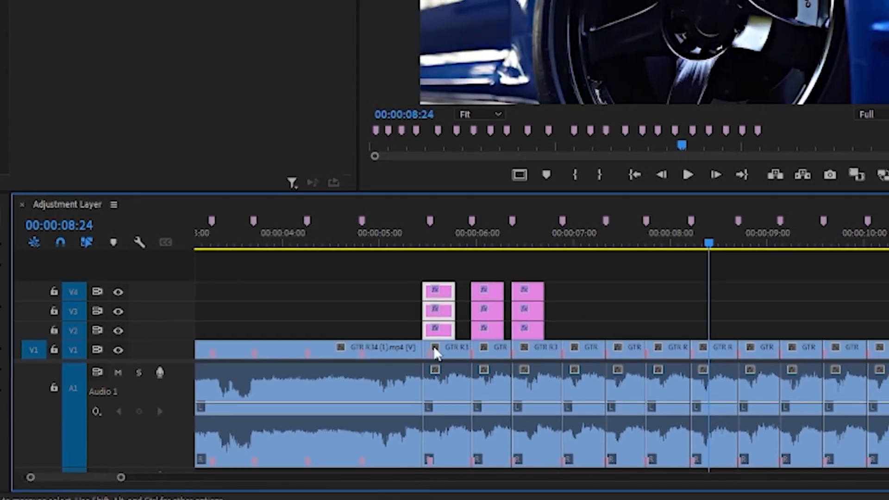
{"action": "left_click_drag", "start_coordinate": [440, 333], "coordinate": [575, 330]}
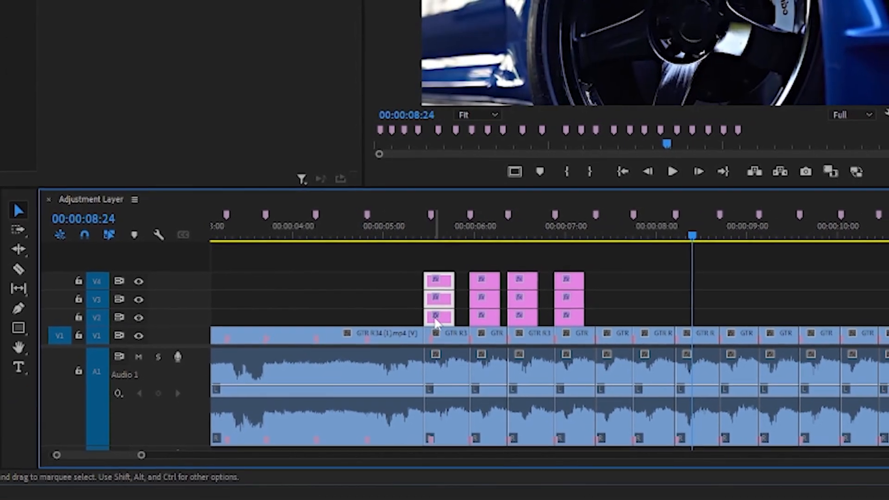
{"action": "left_click_drag", "start_coordinate": [437, 326], "coordinate": [605, 318]}
{"action": "left_click_drag", "start_coordinate": [648, 262], "coordinate": [607, 320]}
{"action": "left_click_drag", "start_coordinate": [615, 318], "coordinate": [652, 318]}
{"action": "left_click_drag", "start_coordinate": [611, 318], "coordinate": [735, 318]}
{"action": "mouse_move", "coordinate": [611, 319]}
{"action": "left_mouse_down"}
{"action": "mouse_move", "coordinate": [887, 321]}
{"action": "mouse_move", "coordinate": [611, 319]}
{"action": "left_mouse_up"}
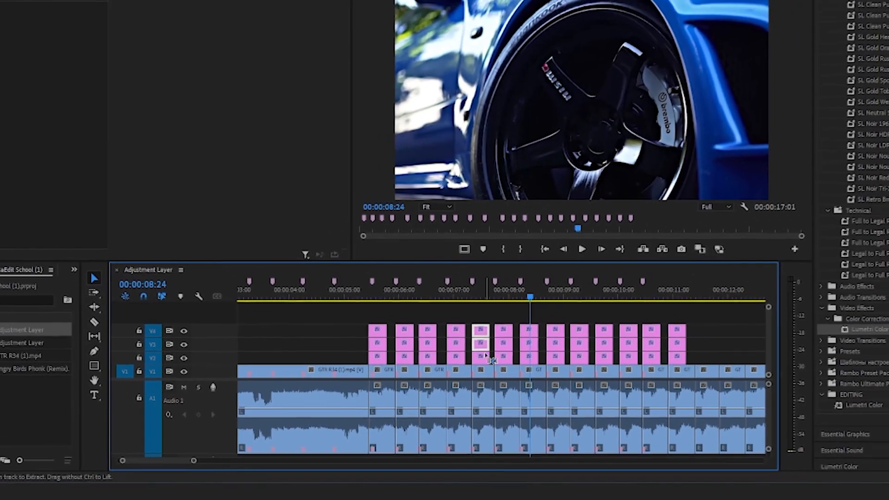
Continue duplicating the adjustment layer stack onto the remaining short clips up to the last cut.
{"action": "left_click_drag", "start_coordinate": [486, 355], "coordinate": [710, 356]}
{"action": "left_click_drag", "start_coordinate": [486, 355], "coordinate": [735, 356]}
{"action": "left_click_drag", "start_coordinate": [486, 355], "coordinate": [741, 358]}
{"action": "scroll", "coordinate": [467, 357], "scroll_direction": "down", "scroll_amount": 1}
{"action": "left_click_drag", "start_coordinate": [427, 357], "coordinate": [610, 373]}
{"action": "scroll", "coordinate": [400, 369], "scroll_direction": "down", "scroll_amount": 1}
{"action": "left_click_drag", "start_coordinate": [397, 369], "coordinate": [568, 369]}
{"action": "left_click_drag", "start_coordinate": [397, 369], "coordinate": [578, 371]}
{"action": "left_click_drag", "start_coordinate": [397, 370], "coordinate": [588, 370]}
Delete the surplus adjustment layer copies at the end of the row and play the sequence from the beginning.
{"action": "left_click_drag", "start_coordinate": [599, 349], "coordinate": [585, 376]}
{"action": "key", "text": "Delete"}
{"action": "left_click_drag", "start_coordinate": [330, 320], "coordinate": [178, 321]}
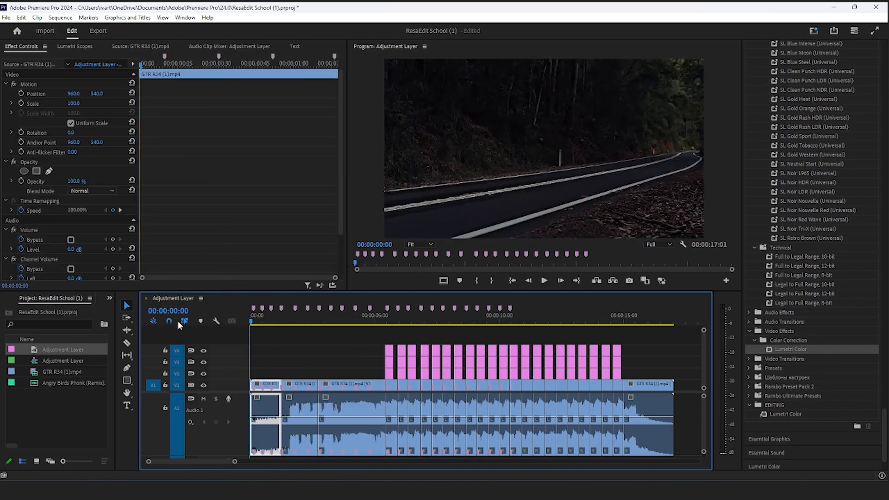
{"action": "key", "text": "space"}
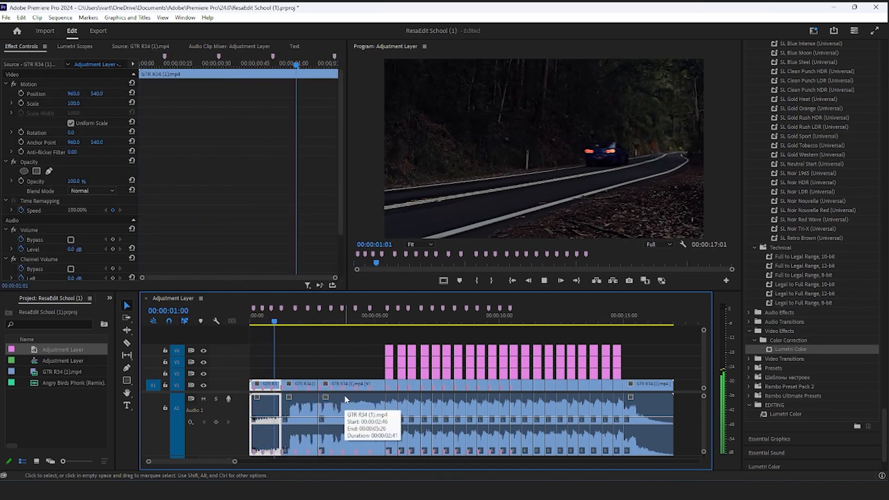